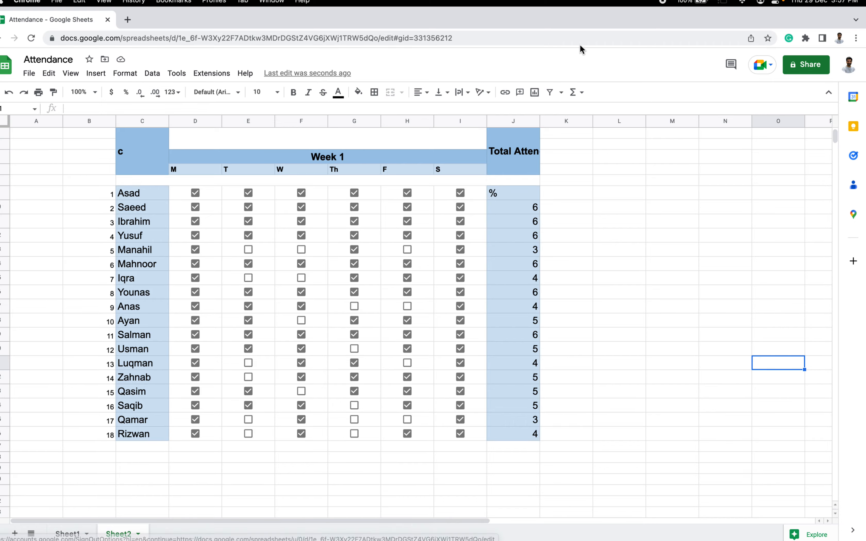
# Step: Open the Google Sheets home page from the list of Google apps in a new browser tab
pyautogui.click(128, 19)
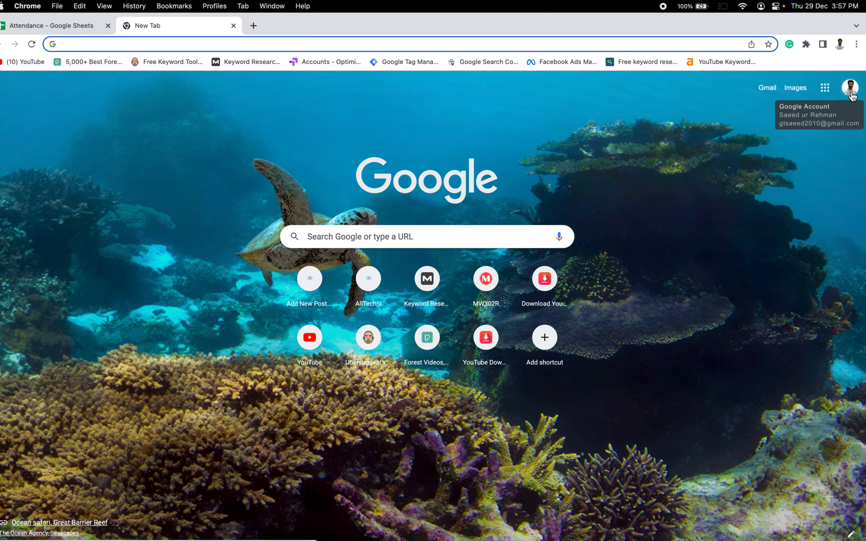
pyautogui.click(850, 89)
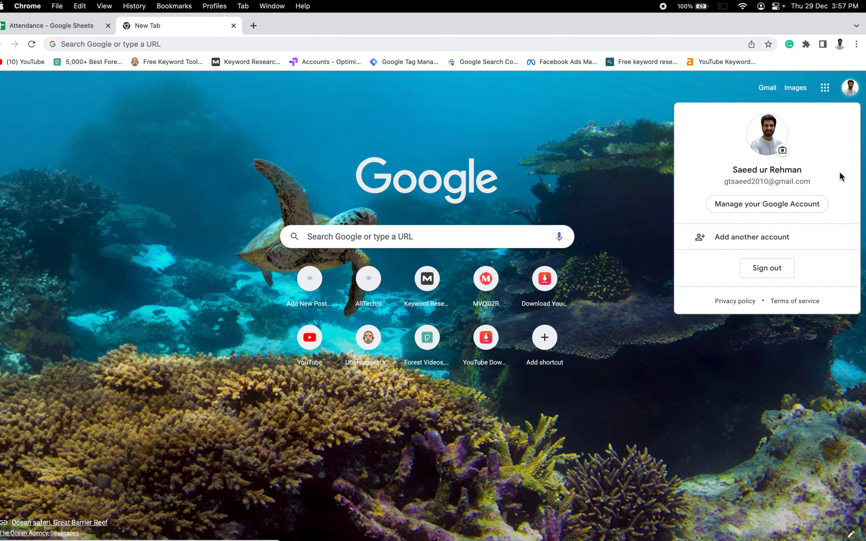
pyautogui.click(829, 92)
pyautogui.scroll(-5, 822, 233)
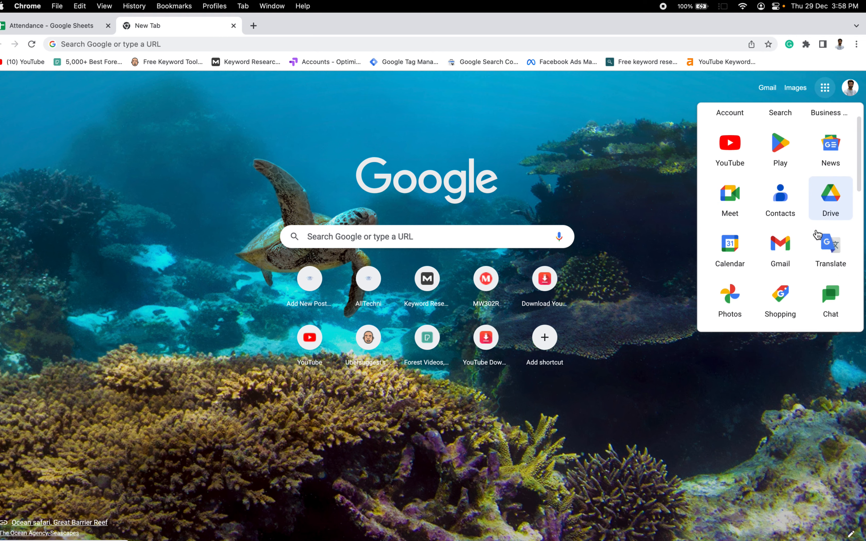
pyautogui.scroll(-8, 818, 234)
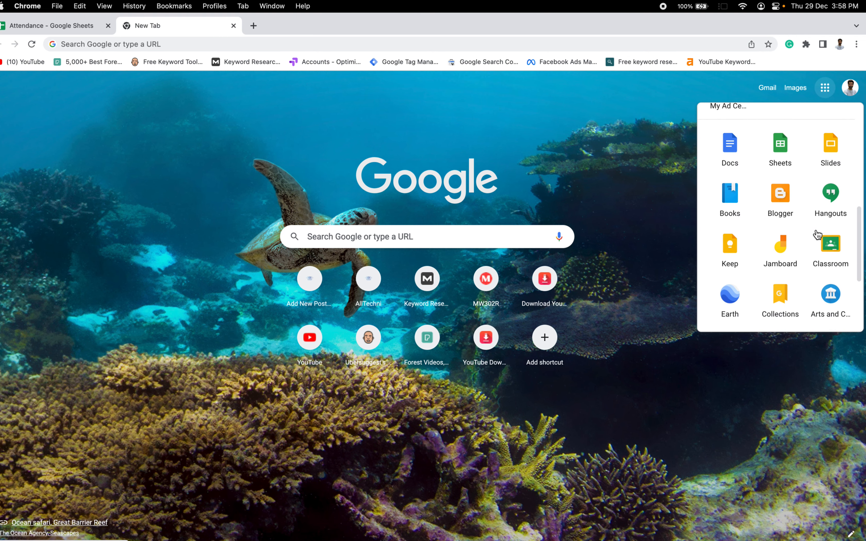
pyautogui.scroll(6, 817, 234)
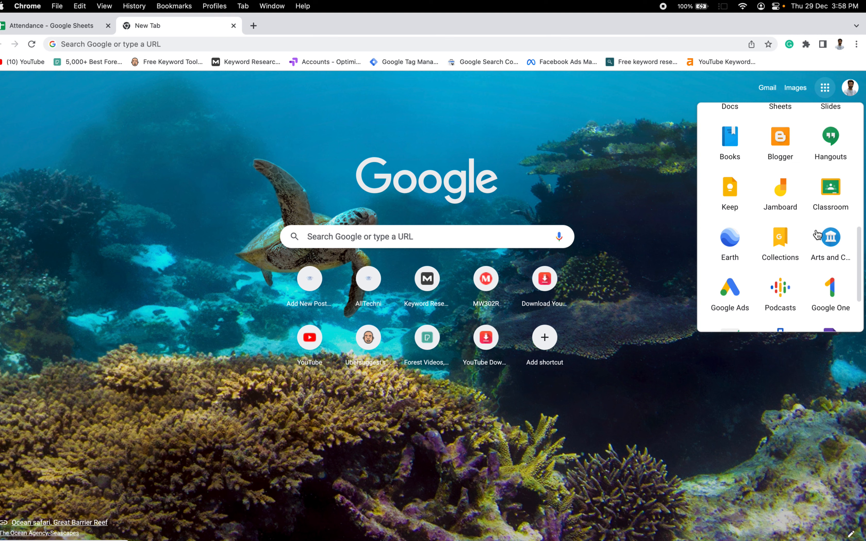
pyautogui.scroll(1, 817, 234)
pyautogui.scroll(-4, 814, 232)
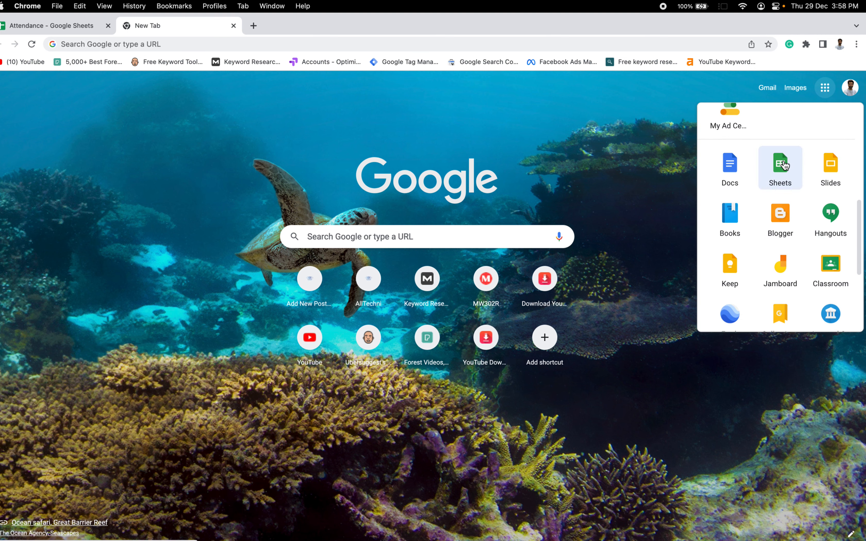
pyautogui.click(784, 166)
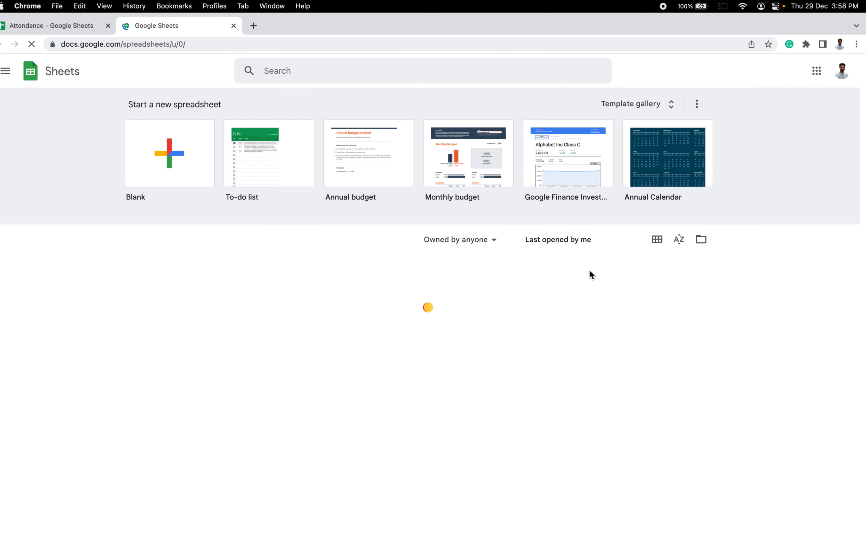
# Step: Return to the Attendance spreadsheet and clear staff member 1's Thursday checkbox on Sheet2
pyautogui.click(73, 27)
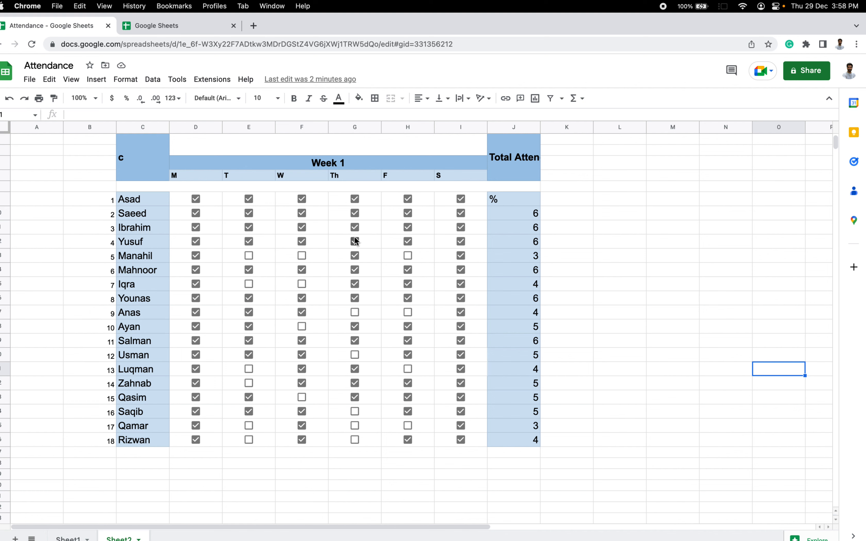
pyautogui.click(358, 199)
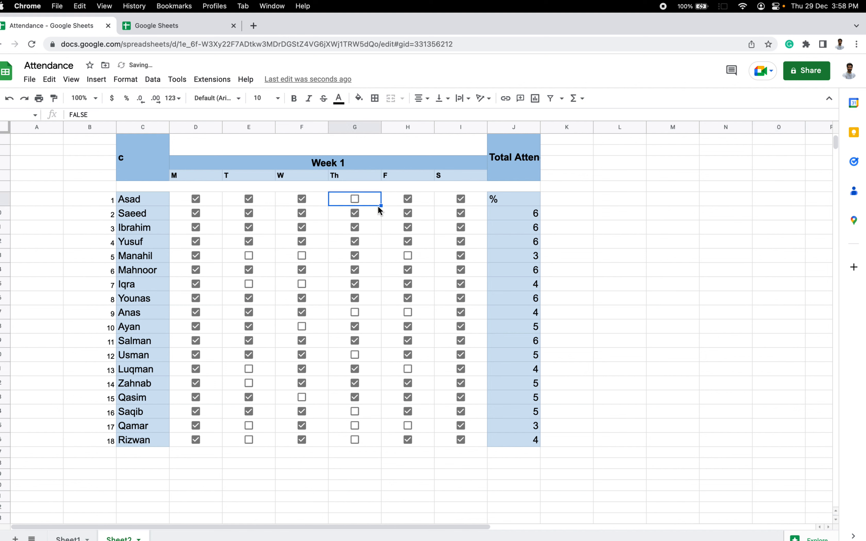
# Step: Toggle the Saturday checkboxes of staff members 2 to 4 off and back on
pyautogui.click(462, 215)
pyautogui.click(461, 227)
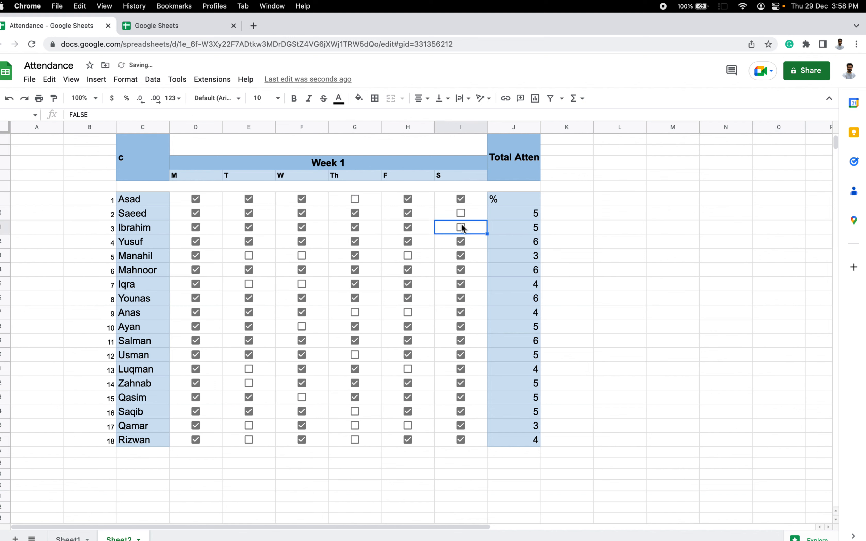
pyautogui.click(462, 239)
pyautogui.click(462, 230)
pyautogui.click(462, 240)
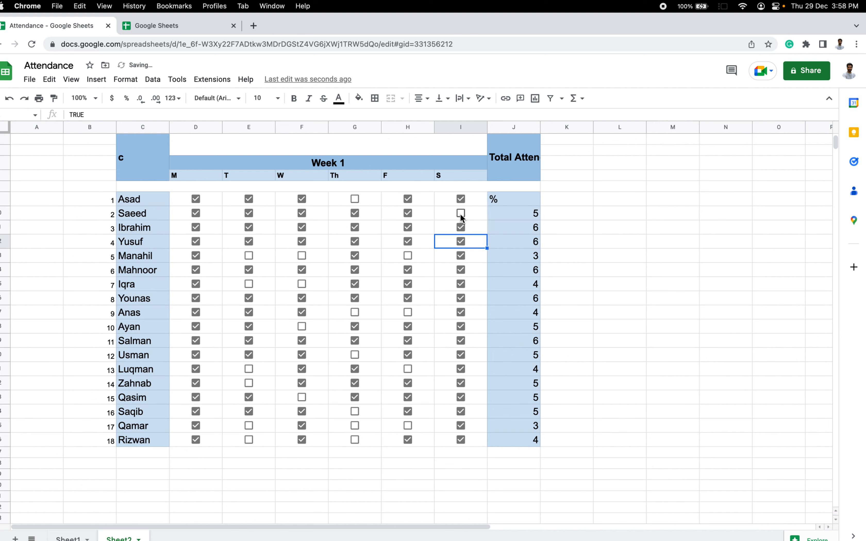
pyautogui.click(462, 216)
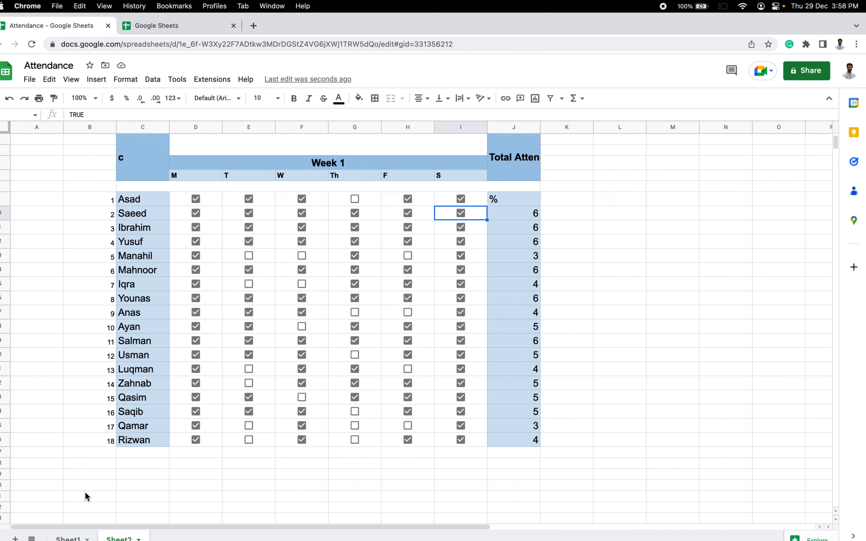
# Step: Switch to Sheet1 of the Attendance spreadsheet
pyautogui.click(73, 538)
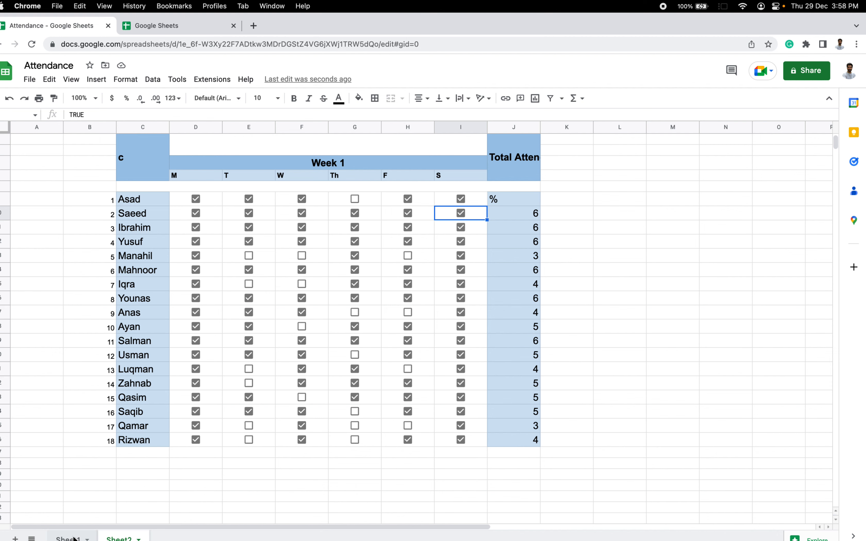
pyautogui.click(433, 351)
pyautogui.scroll(-3, 568, 378)
pyautogui.scroll(-3, 569, 379)
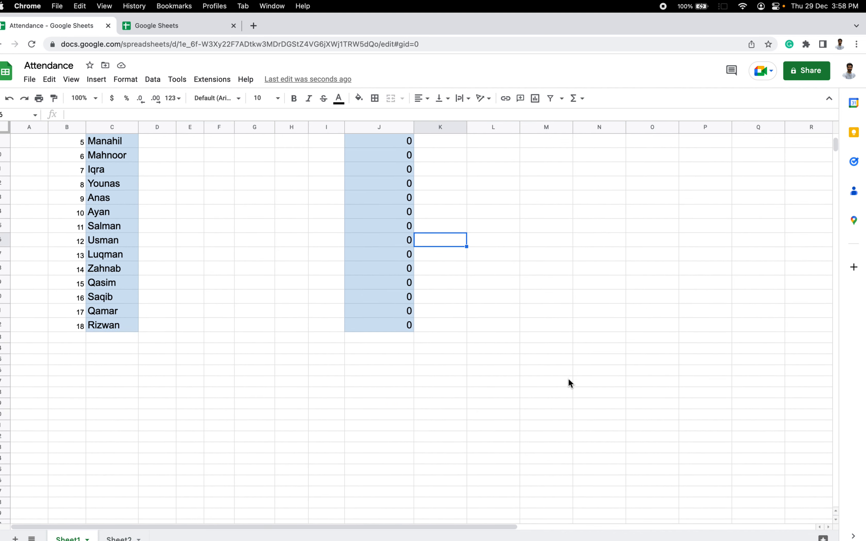
# Step: Examine the attendance table's Total Attendance formula, its Staff name and Week 1 headers, and the list of staff
pyautogui.scroll(5, 568, 379)
pyautogui.click(396, 211)
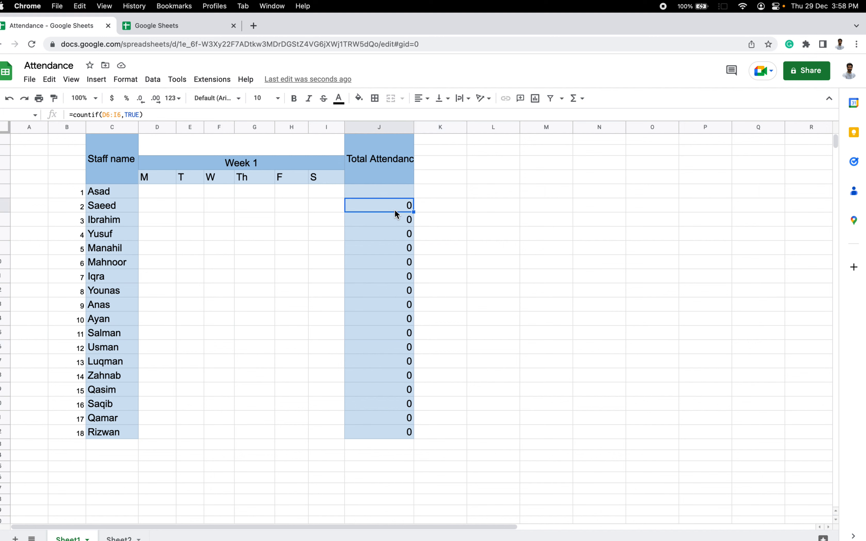
pyautogui.click(272, 189)
pyautogui.click(242, 171)
pyautogui.click(223, 167)
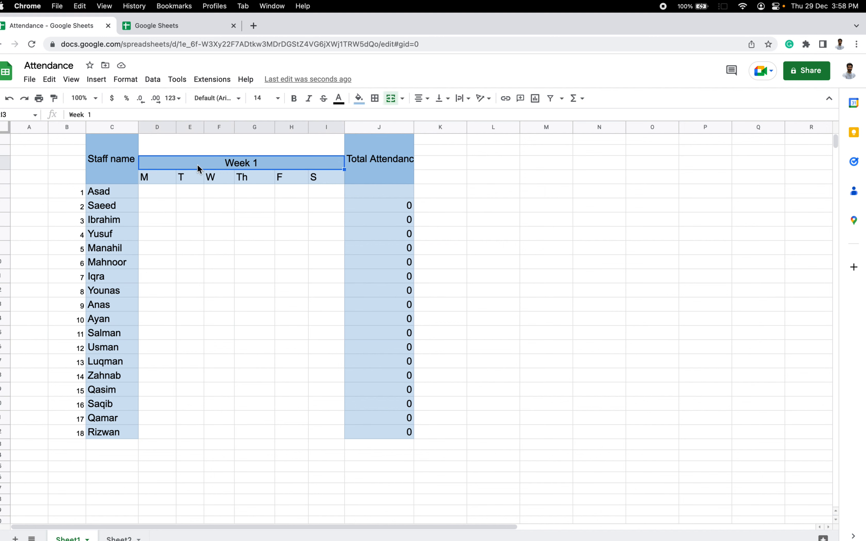
pyautogui.click(118, 172)
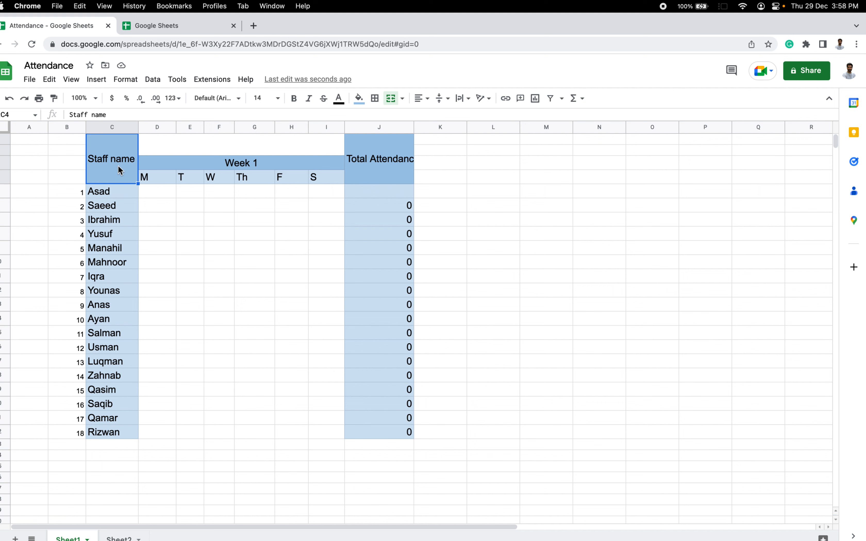
pyautogui.click(174, 167)
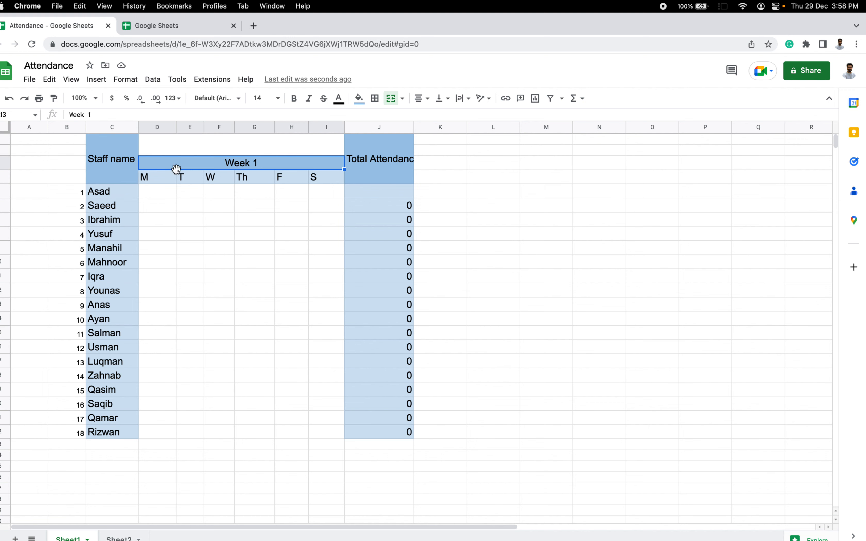
pyautogui.click(391, 163)
pyautogui.click(106, 191)
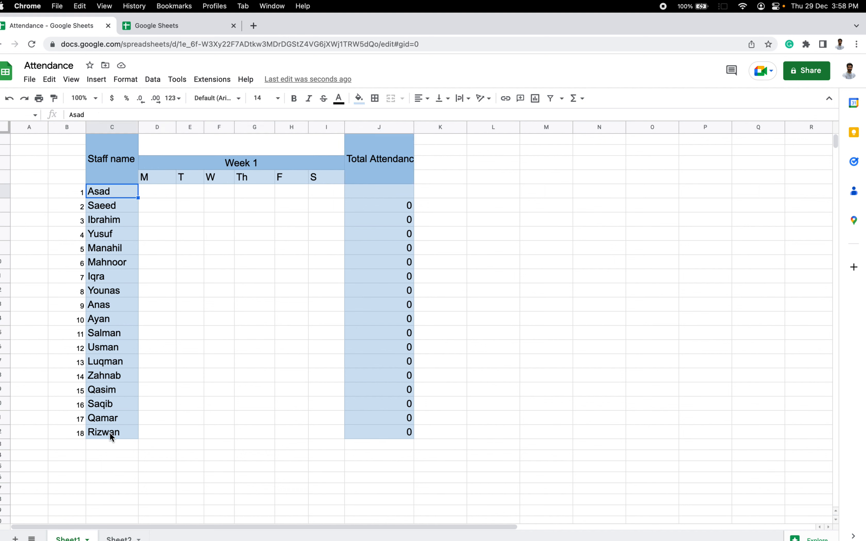
pyautogui.click(113, 206)
pyautogui.click(113, 234)
pyautogui.click(114, 262)
pyautogui.click(115, 191)
pyautogui.click(114, 208)
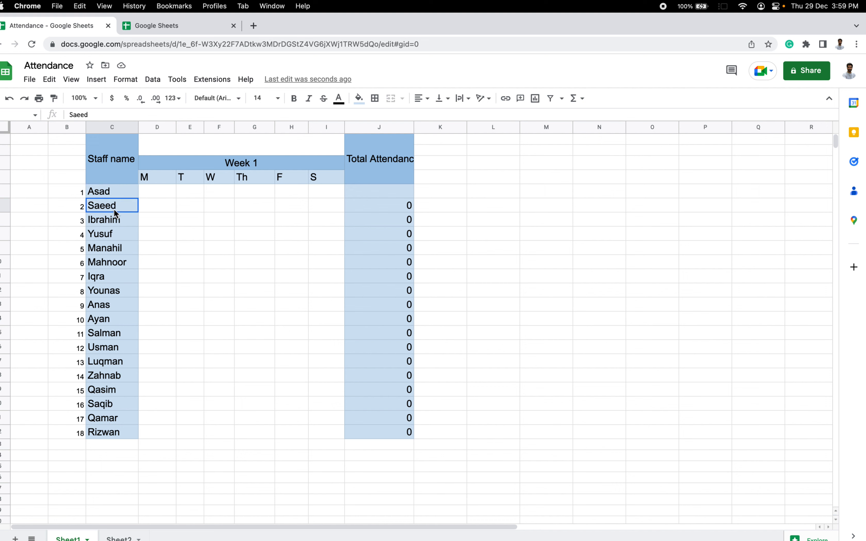
# Step: Insert a checkbox in cell D5 and fill it across D5:I22 for all 18 staff members from Monday to Saturday
pyautogui.click(201, 233)
pyautogui.click(167, 194)
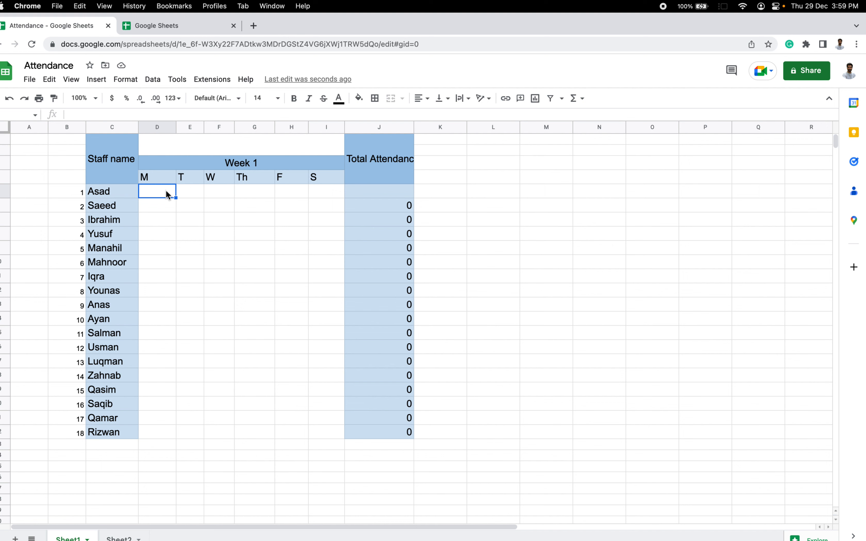
pyautogui.click(181, 219)
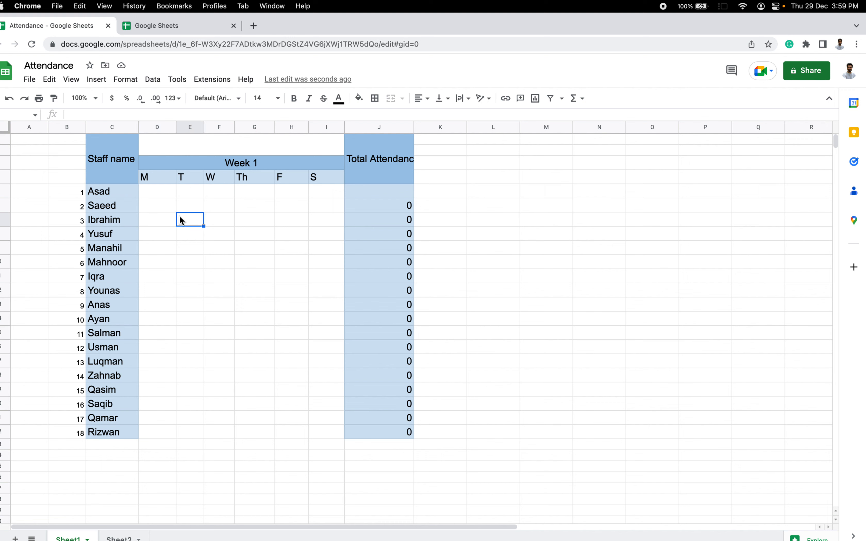
pyautogui.click(162, 189)
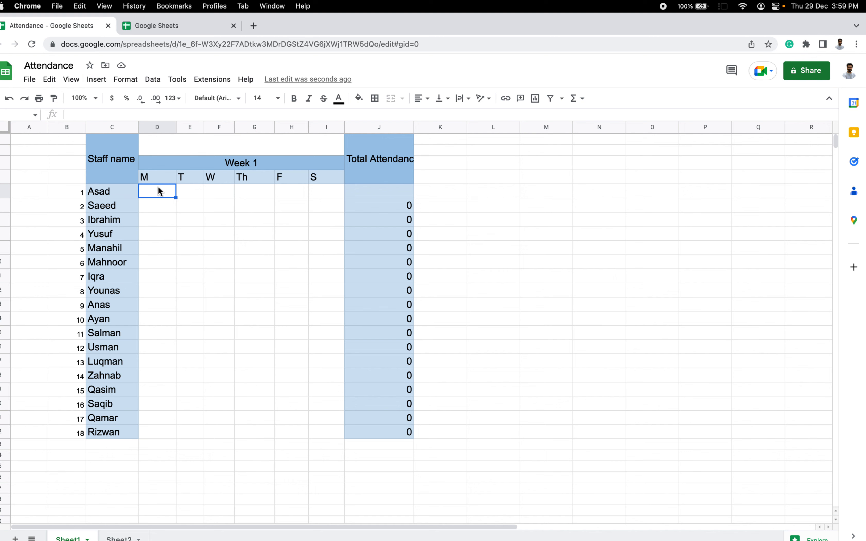
pyautogui.click(97, 80)
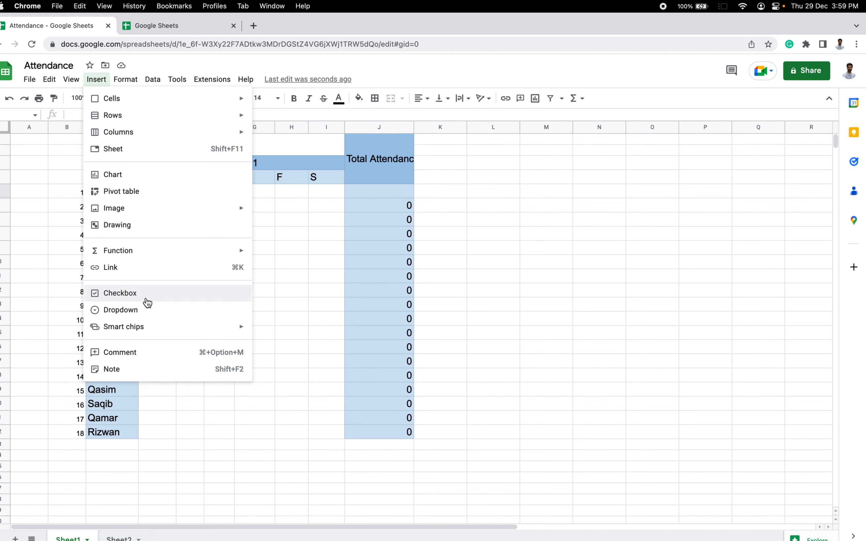
pyautogui.click(146, 300)
pyautogui.click(199, 248)
pyautogui.click(167, 193)
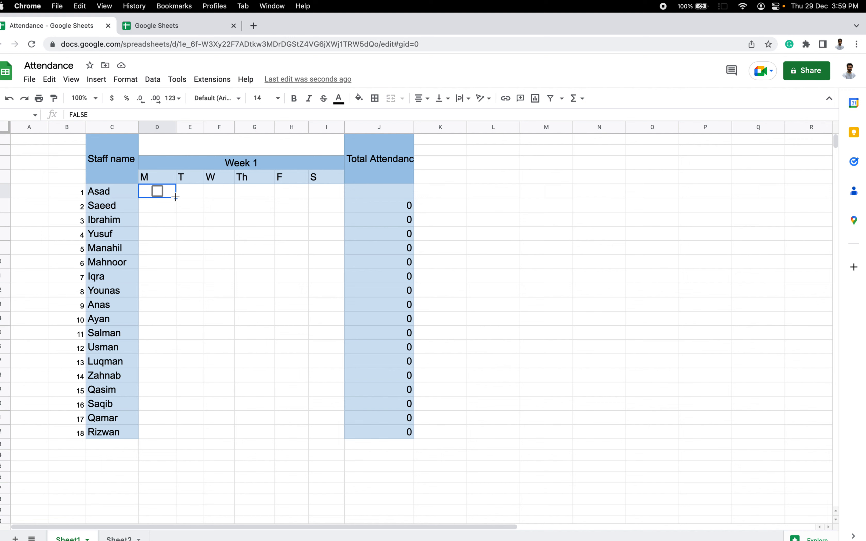
pyautogui.moveTo(175, 197); pyautogui.dragTo(336, 430)
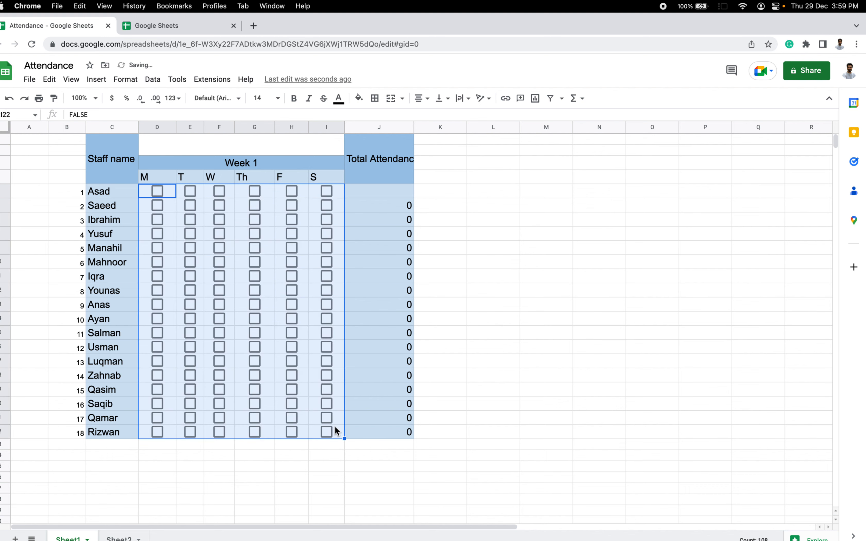
pyautogui.click(507, 390)
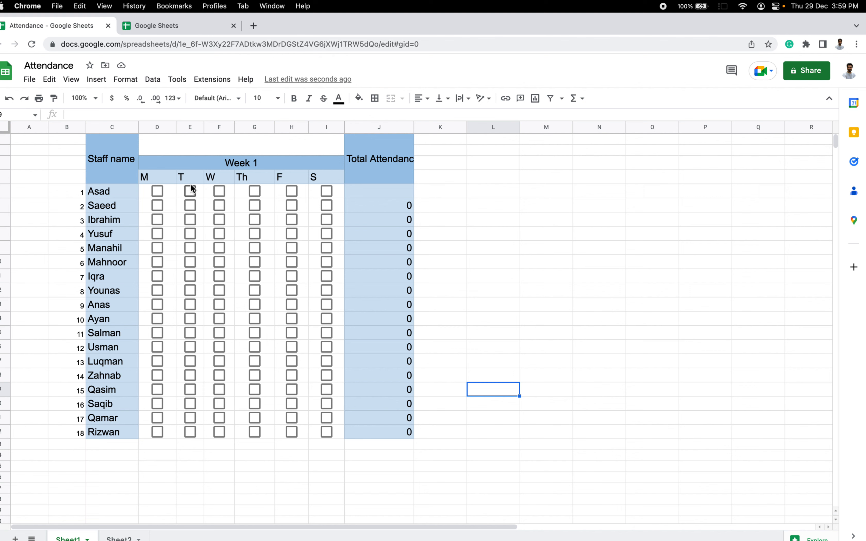
pyautogui.click(404, 193)
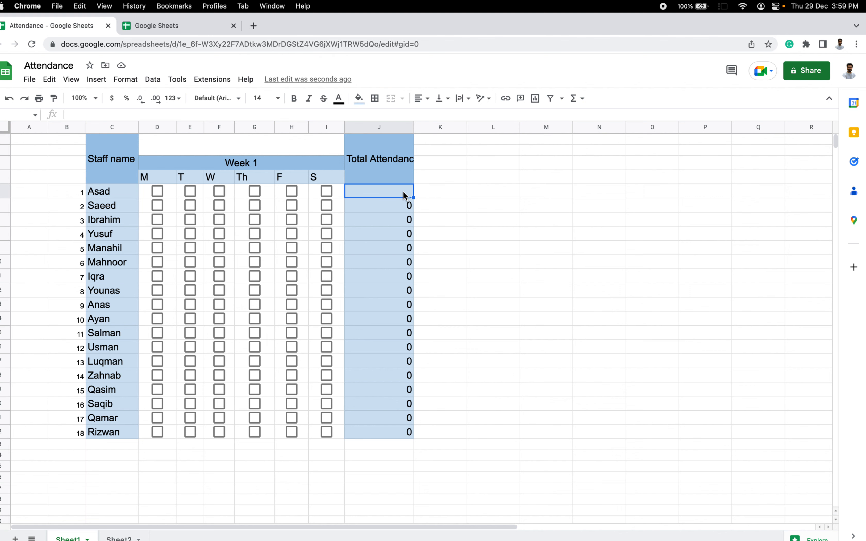
pyautogui.write('0')
pyautogui.click(460, 202)
# Step: Enter the formula =countif(D5:I5,true) in the first staff member's Total Attendance cell
pyautogui.click(401, 190)
pyautogui.click(137, 114)
pyautogui.press('BackSpace')
pyautogui.write('+')
pyautogui.press('BackSpace')
pyautogui.write('=d')
pyautogui.write('ount')
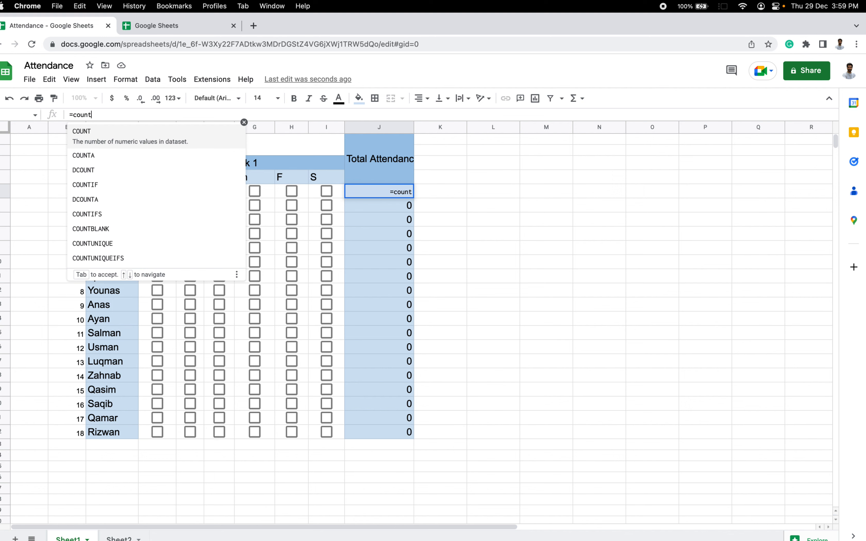
pyautogui.write('if')
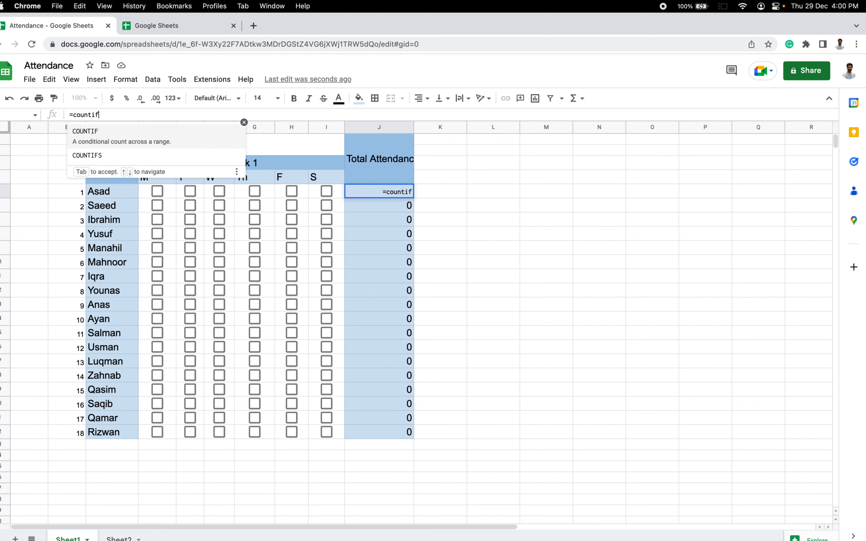
pyautogui.write('(')
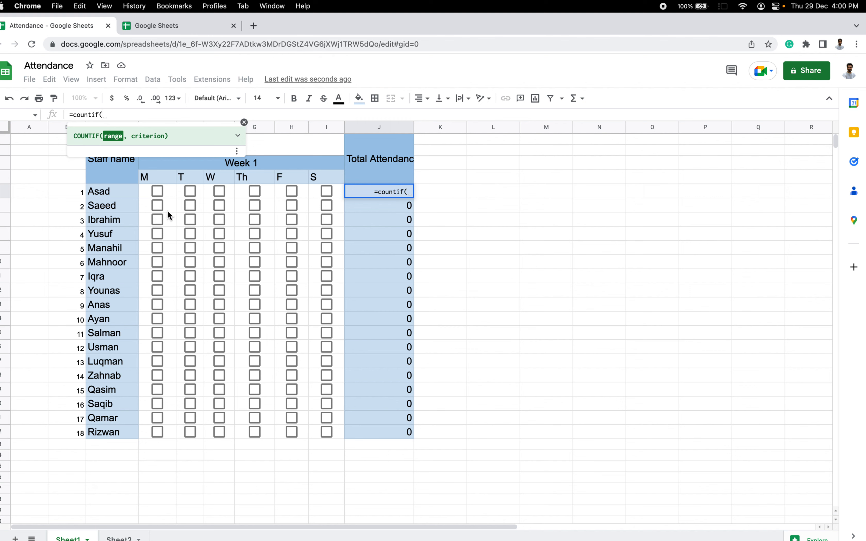
pyautogui.click(168, 193)
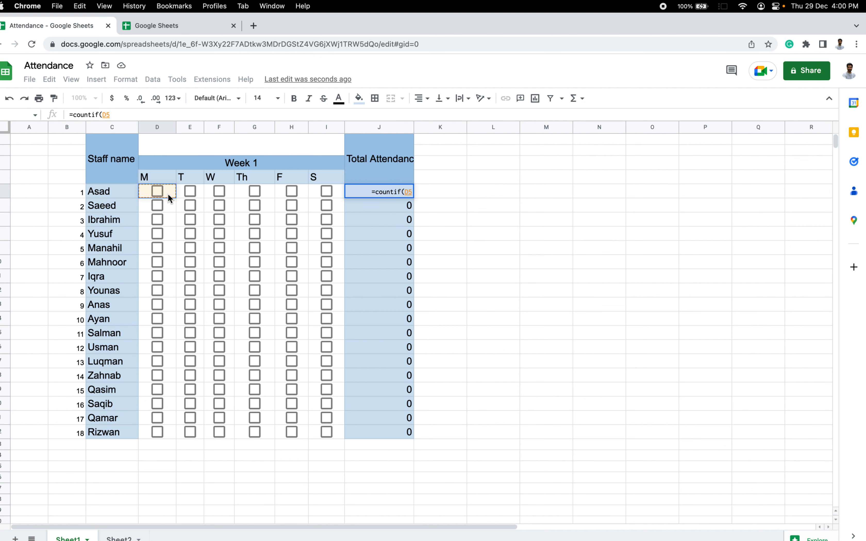
pyautogui.moveTo(173, 192); pyautogui.dragTo(318, 193)
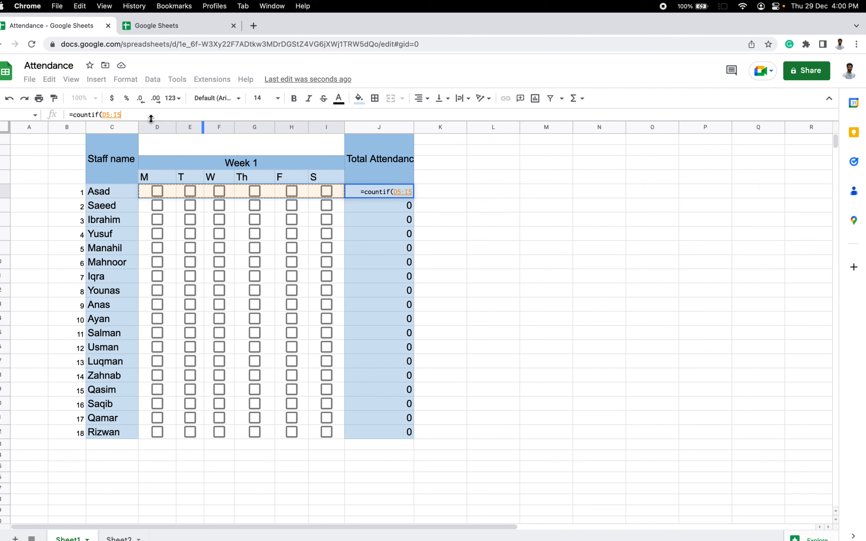
pyautogui.write(',')
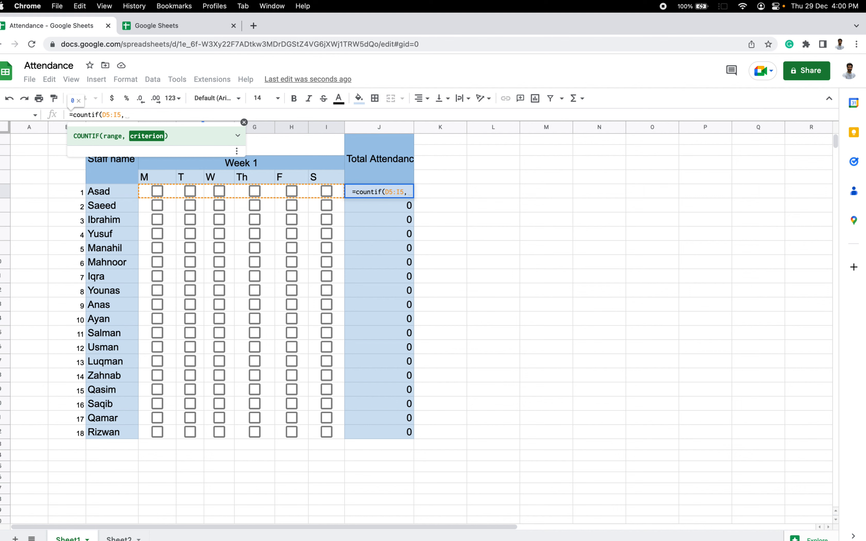
pyautogui.write('true')
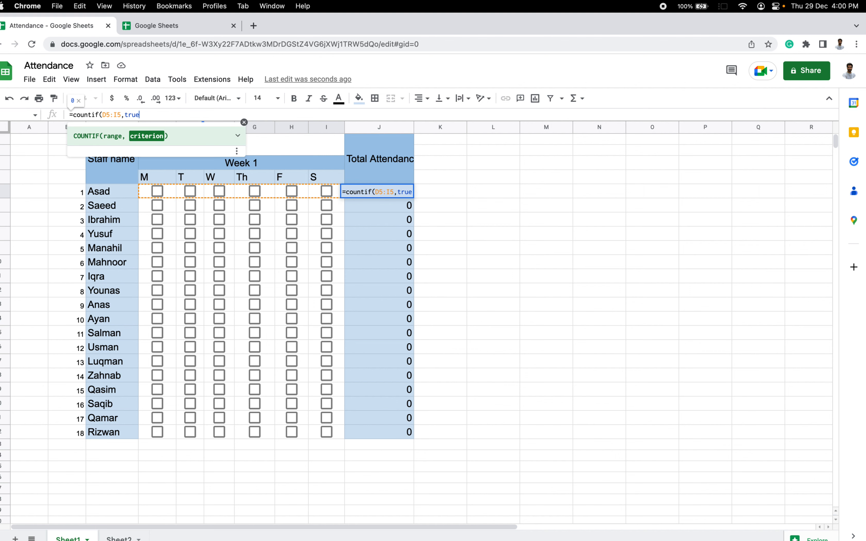
pyautogui.press('BackSpace')
pyautogui.write(')')
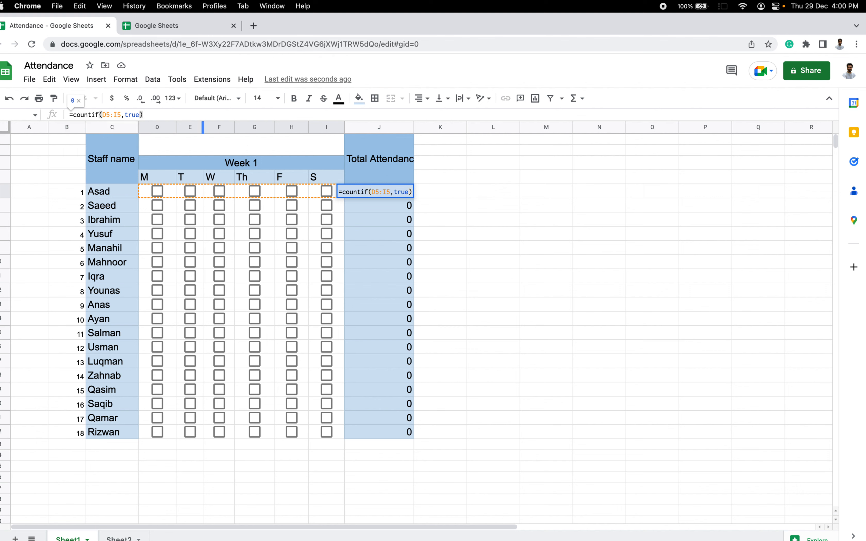
pyautogui.press('Return')
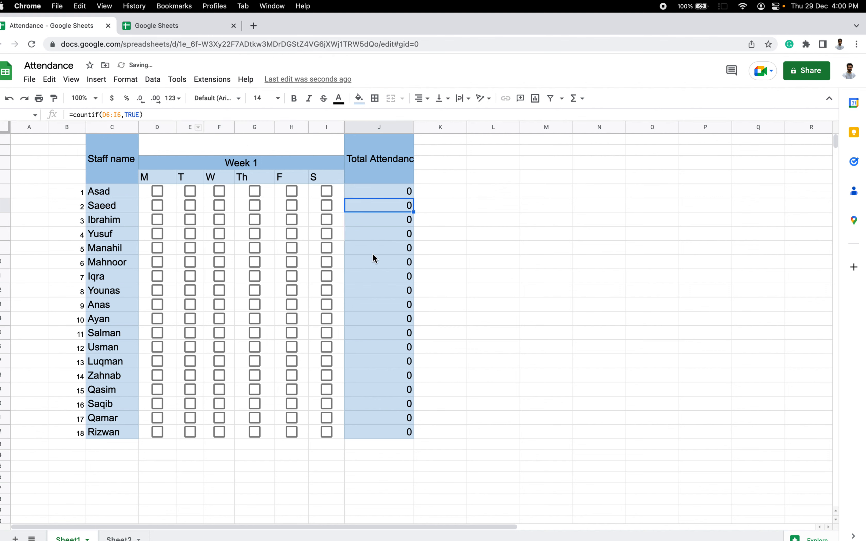
# Step: Test the total by ticking and clearing the Thursday, Friday and Saturday checkboxes of staff member 1
pyautogui.click(324, 193)
pyautogui.click(292, 193)
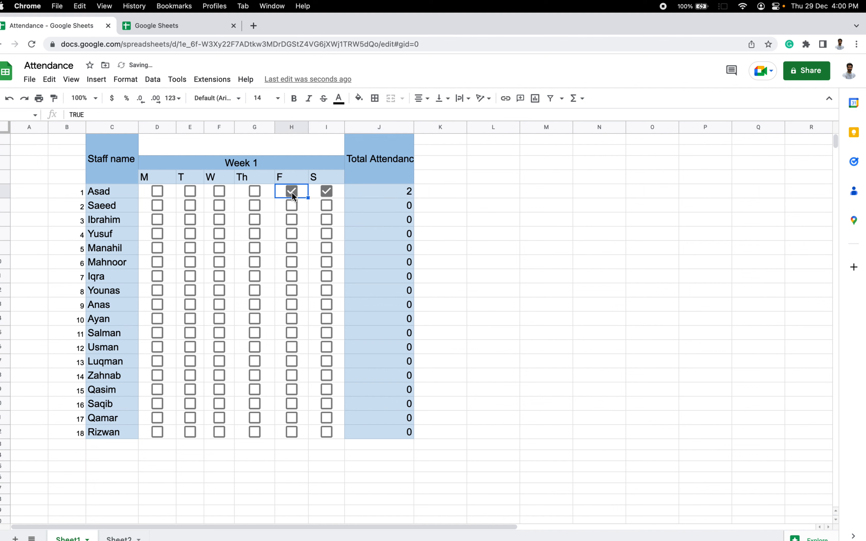
pyautogui.click(255, 192)
pyautogui.click(292, 192)
pyautogui.click(254, 191)
pyautogui.click(326, 194)
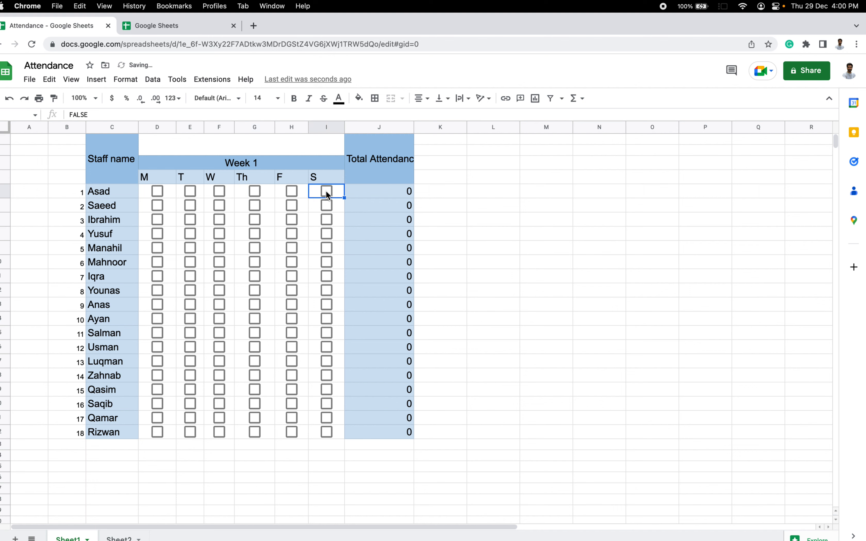
# Step: Test the totals by ticking and clearing the Saturday checkboxes of staff members 2 to 6
pyautogui.click(327, 206)
pyautogui.click(327, 219)
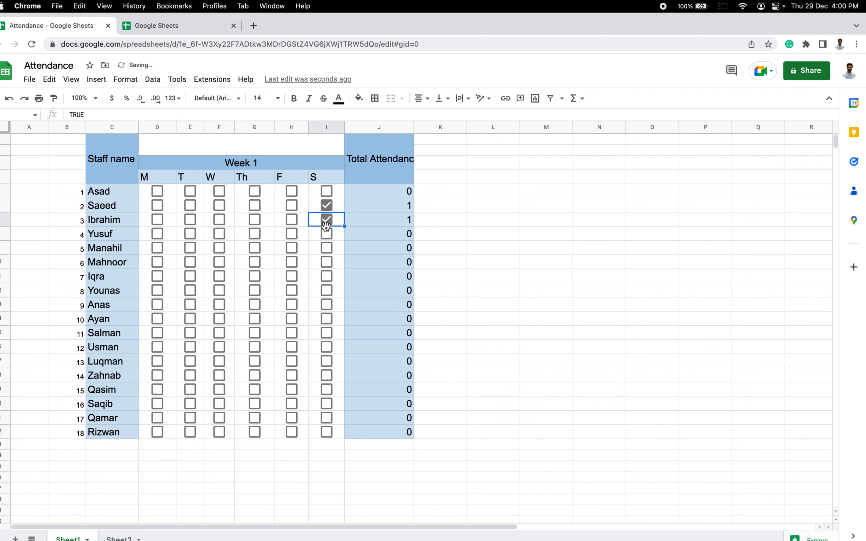
pyautogui.press('Down')
pyautogui.press('space')
pyautogui.click(327, 219)
pyautogui.click(326, 234)
pyautogui.click(327, 207)
pyautogui.click(327, 247)
pyautogui.click(327, 262)
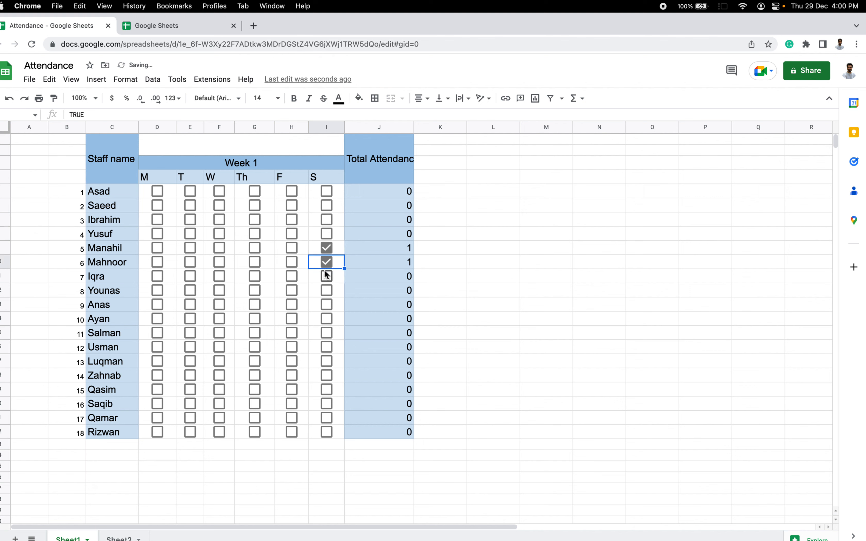
pyautogui.click(327, 263)
pyautogui.click(326, 247)
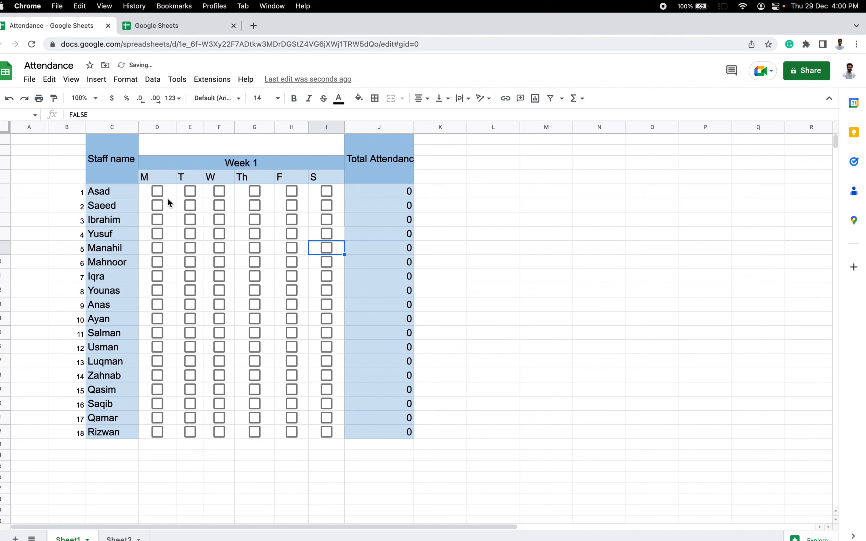
# Step: Tick all six checkboxes from Monday to Saturday for staff member 1
pyautogui.click(158, 192)
pyautogui.press('Right')
pyautogui.press('space')
pyautogui.press('Right')
pyautogui.press('space')
pyautogui.press('Right')
pyautogui.press('space')
pyautogui.press('Right')
pyautogui.press('space')
pyautogui.press('Right')
pyautogui.press('space')
# Step: Tick all six checkboxes from Saturday back to Monday for staff member 2
pyautogui.press('Down')
pyautogui.press('space')
pyautogui.press('Left')
pyautogui.press('space')
pyautogui.press('Left')
pyautogui.press('space')
pyautogui.press('Left')
pyautogui.press('space')
pyautogui.press('Left')
pyautogui.press('space')
pyautogui.press('Left')
pyautogui.press('space')
# Step: Tick the Monday checkboxes of staff members 3 to 6, 8, 9 and 12 to 14
pyautogui.press('Down')
pyautogui.press('space')
pyautogui.press('Down')
pyautogui.press('space')
pyautogui.press('Down')
pyautogui.press('space')
pyautogui.press('Down')
pyautogui.press('space')
pyautogui.press('Down')
pyautogui.press('Down')
pyautogui.press('space')
pyautogui.press('Down')
pyautogui.press('space')
pyautogui.press('Down')
pyautogui.press('Down')
pyautogui.press('Down')
pyautogui.press('space')
pyautogui.press('Down')
pyautogui.press('space')
pyautogui.press('Down')
pyautogui.press('space')
# Step: Tick Wednesday, Thursday and Friday for staff member 14 and clear that row's Total Attendance cell
pyautogui.press('Right')
pyautogui.press('Right')
pyautogui.press('space')
pyautogui.press('Right')
pyautogui.press('space')
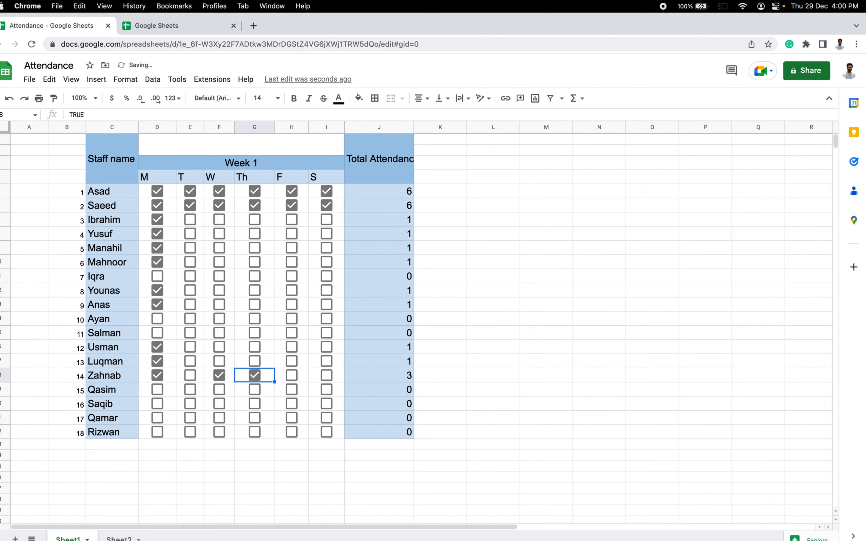
pyautogui.press('Right')
pyautogui.press('space')
pyautogui.press('Right')
pyautogui.press('Right')
pyautogui.press('BackSpace')
# Step: Tick the Saturday checkboxes of staff members 13 up to 6 and of staff member 4
pyautogui.press('Left')
pyautogui.press('Up')
pyautogui.press('space')
pyautogui.press('space')
pyautogui.press('space')
pyautogui.press('Up')
pyautogui.press('space')
pyautogui.press('Up')
pyautogui.press('space')
pyautogui.press('Up')
pyautogui.press('space')
pyautogui.press('Up')
pyautogui.press('space')
pyautogui.press('Up')
pyautogui.press('space')
pyautogui.press('Up')
pyautogui.press('space')
pyautogui.press('Up')
pyautogui.press('space')
pyautogui.press('Up')
pyautogui.press('Up')
pyautogui.press('space')
# Step: Tick Friday and Thursday for staff member 3, and Thursday and Wednesday for staff member 4
pyautogui.press('Up')
pyautogui.press('Left')
pyautogui.press('space')
pyautogui.press('Left')
pyautogui.press('space')
pyautogui.press('Down')
pyautogui.press('space')
pyautogui.press('Left')
pyautogui.press('space')
pyautogui.press('Left')
pyautogui.press('Down')
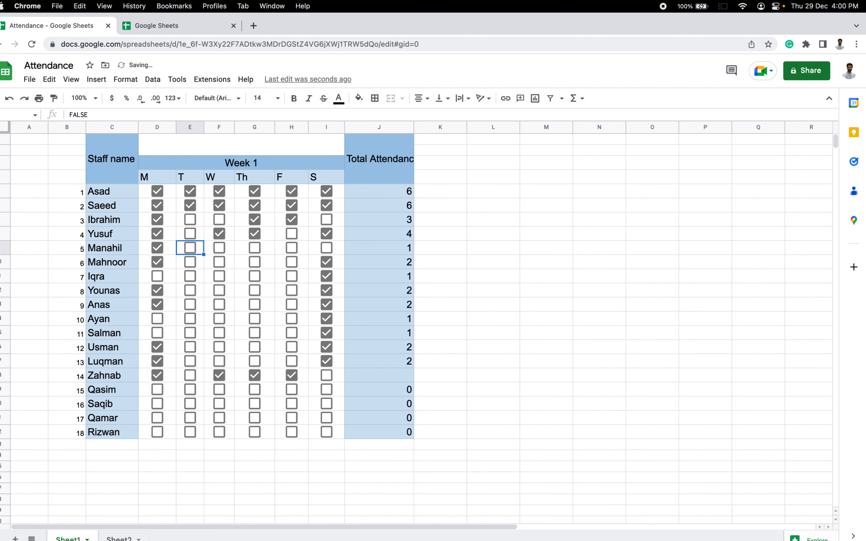
pyautogui.press('Left')
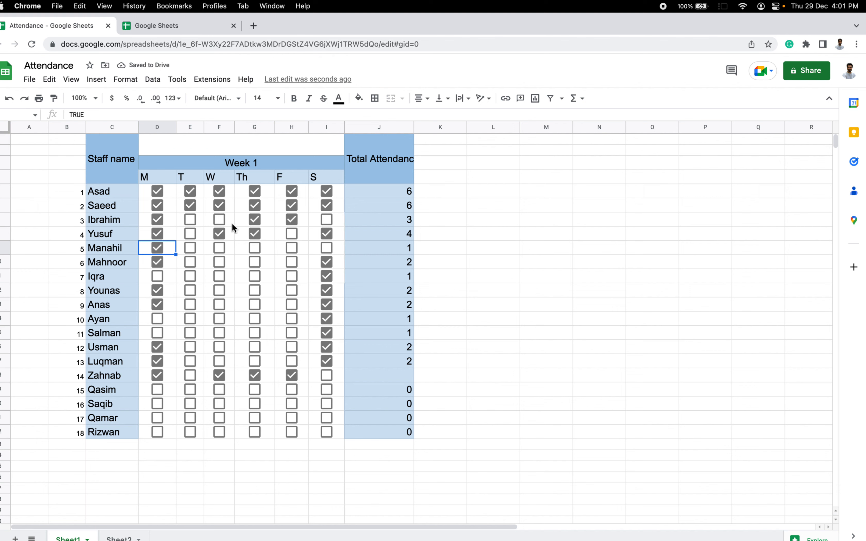